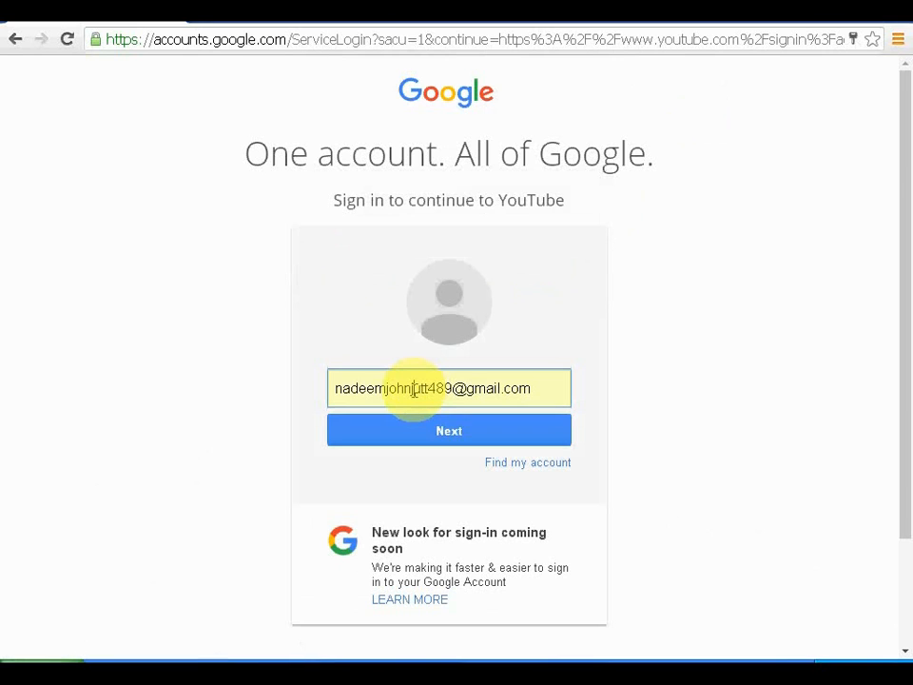
Step: Sign in to Google Accounts with the other account's e-mail address and password
left_click(412, 390)
key("ctrl+a")
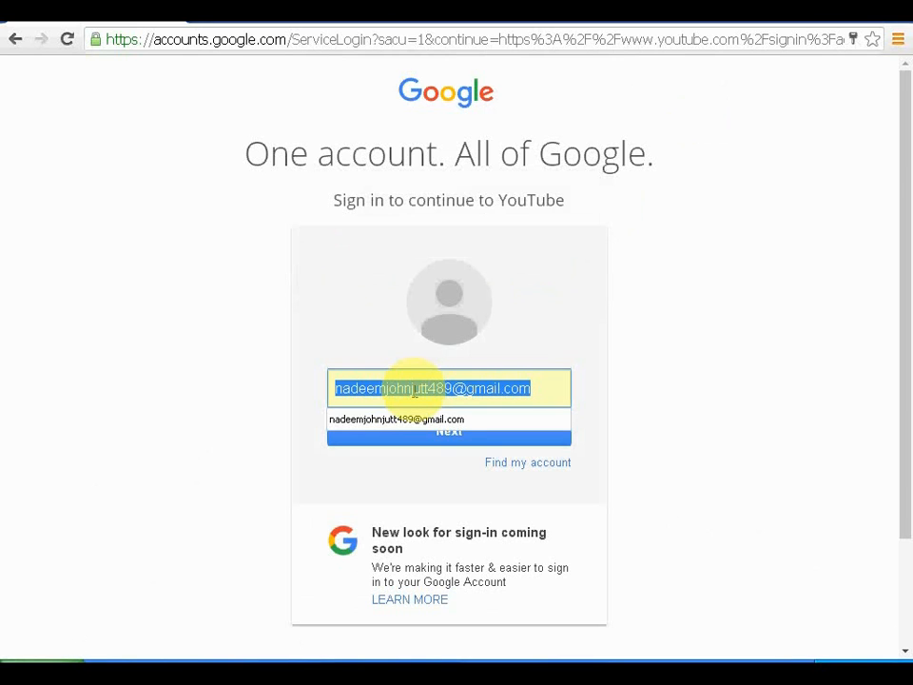
key("ctrl+v")
left_click(709, 348)
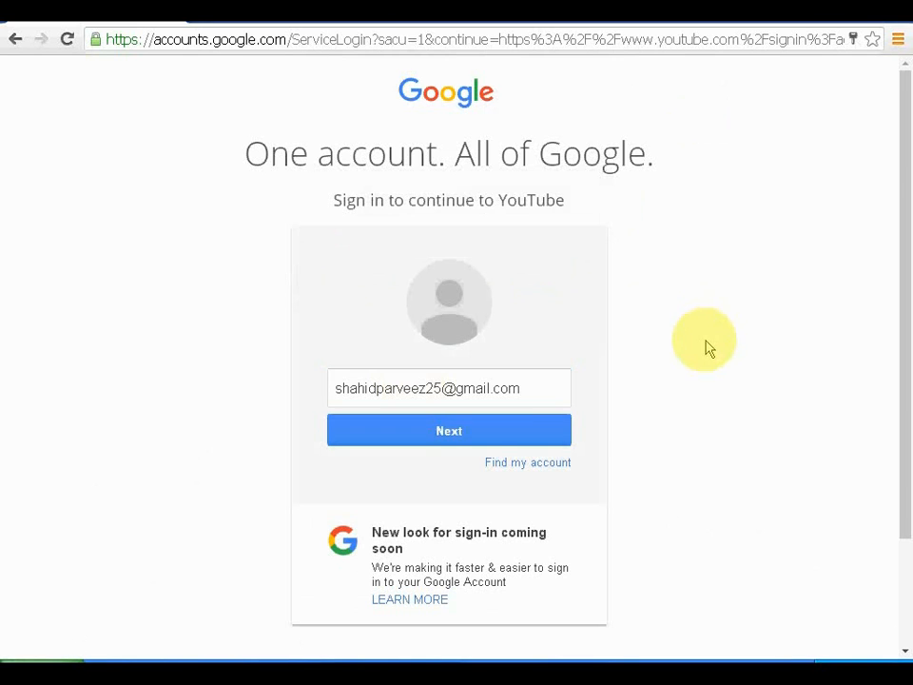
left_click(519, 439)
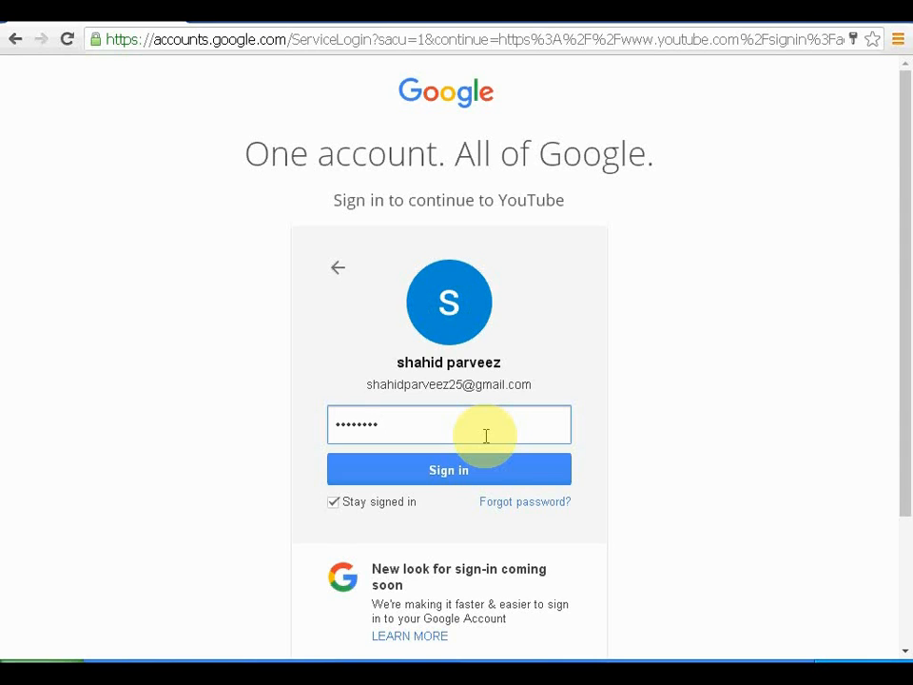
left_click(480, 467)
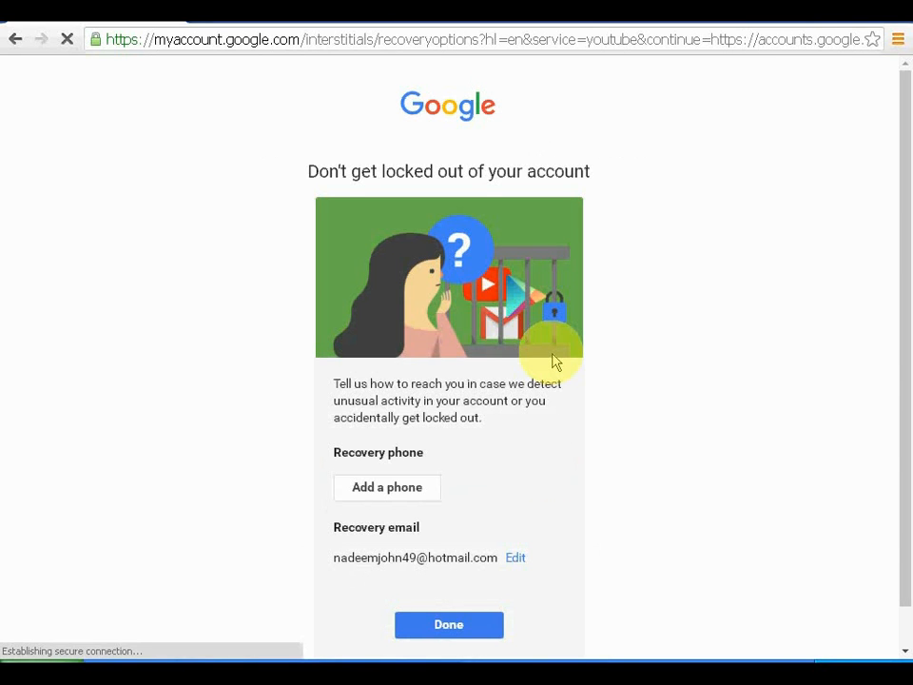
Step: Skip the 'Don't get locked out' recovery prompt with Done and land on YouTube home
left_click(465, 626)
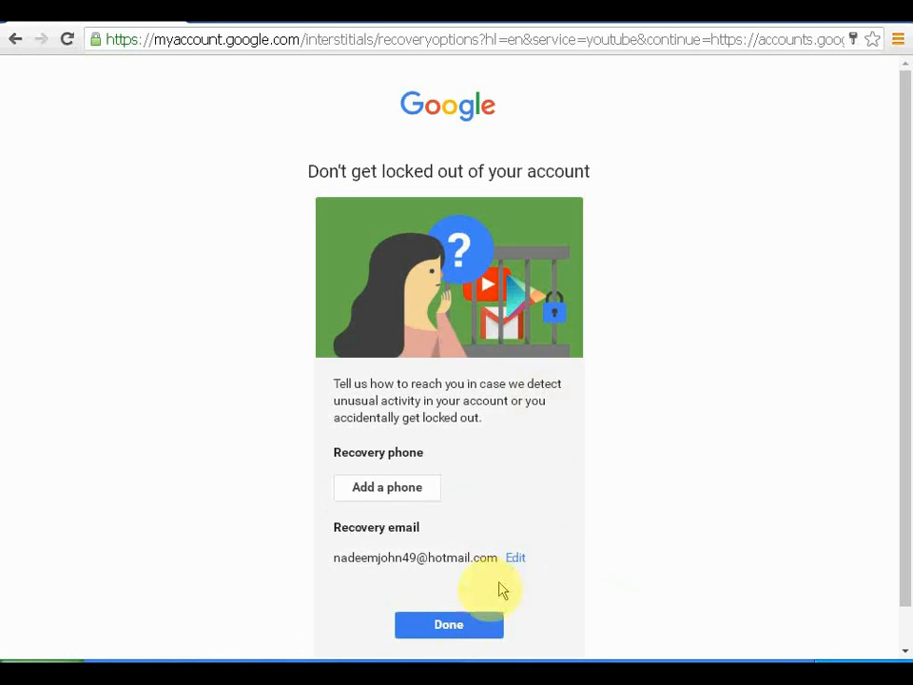
left_click(465, 624)
scroll(574, 600, "down", 1)
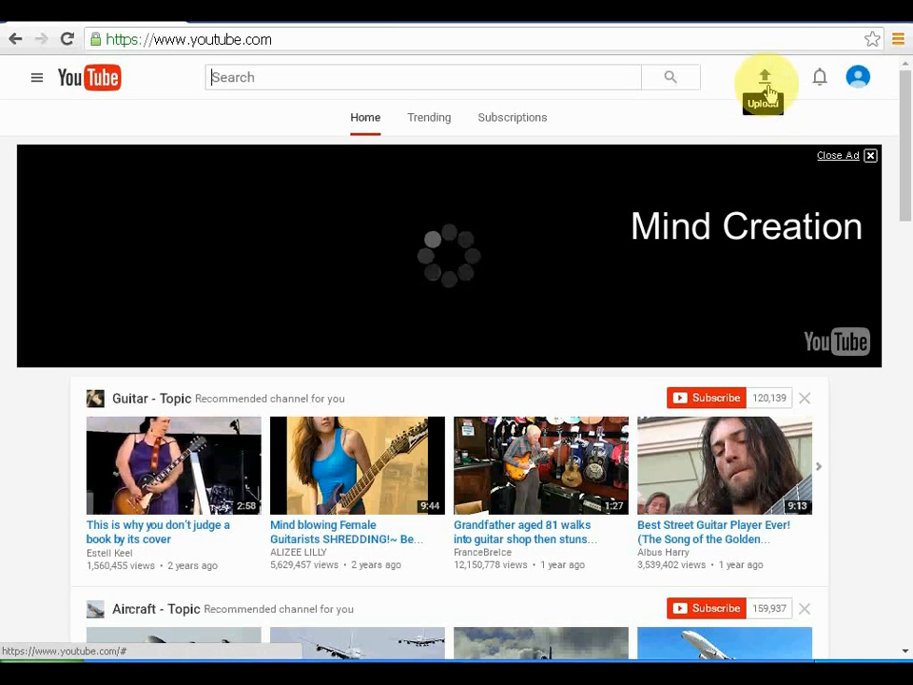
Step: Create the channel from Upload with a capitalised first name, then go to Creator Studio
left_click(766, 84)
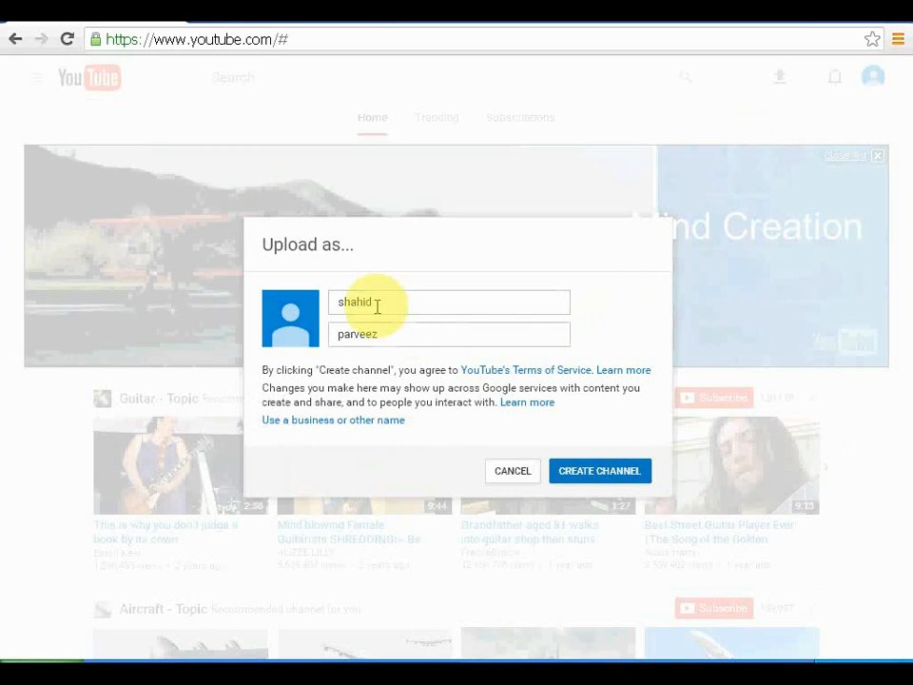
left_click_drag(376, 301, 300, 303)
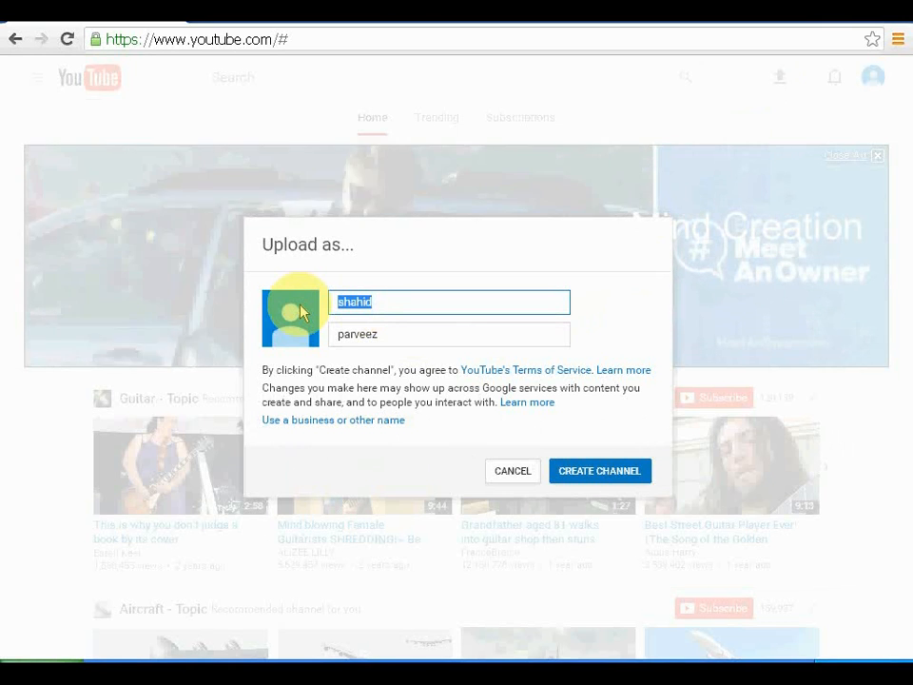
left_click(338, 300)
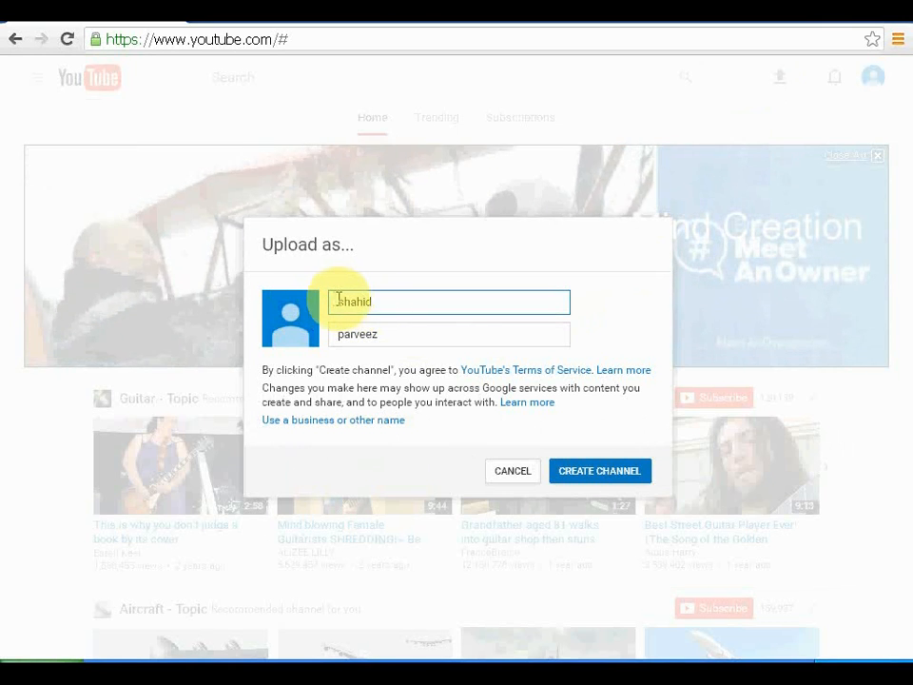
left_click_drag(345, 300, 325, 302)
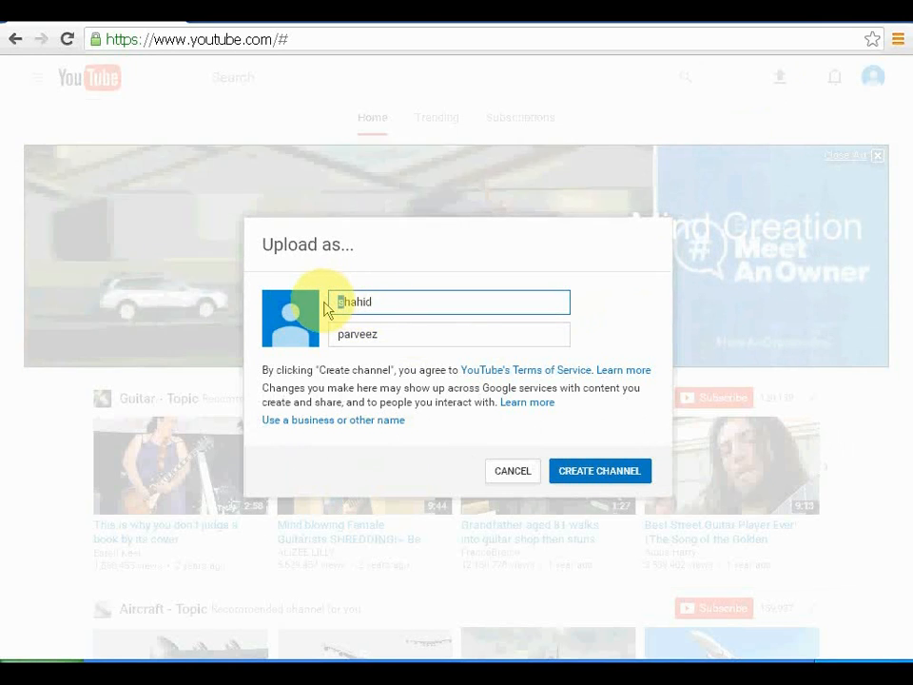
type("S")
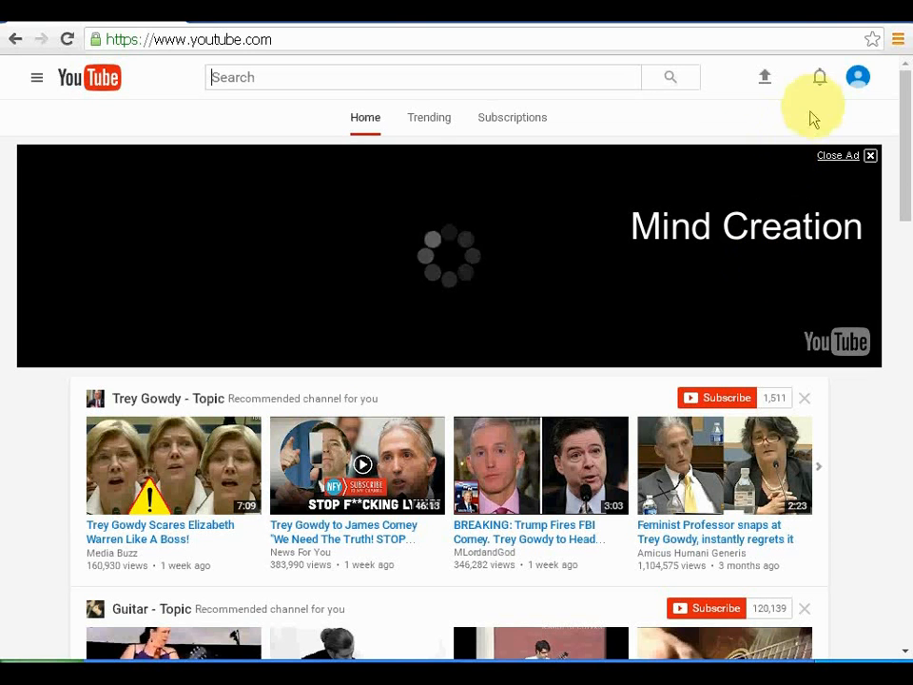
left_click(857, 82)
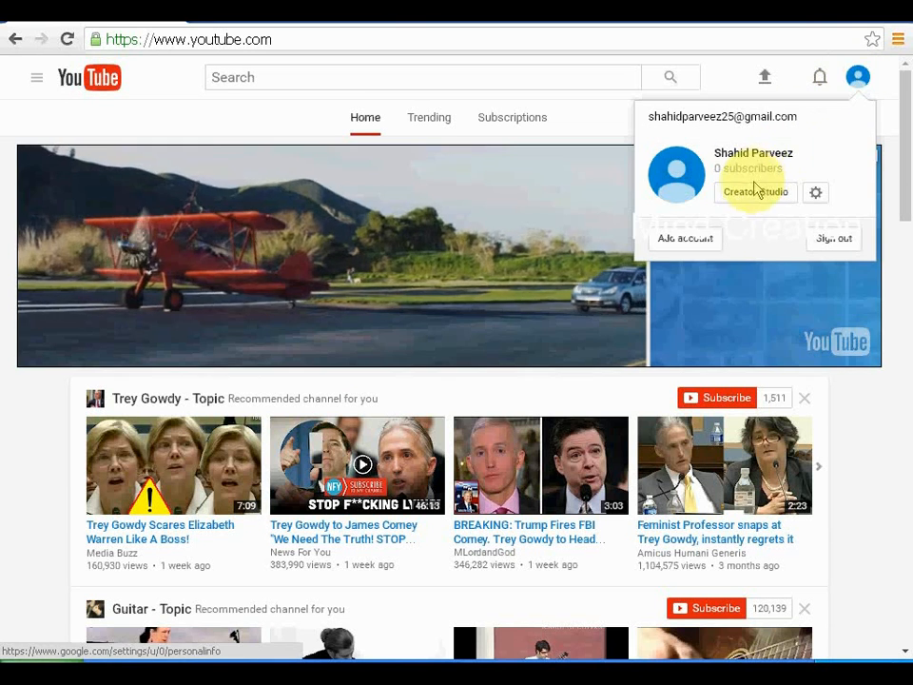
left_click(750, 196)
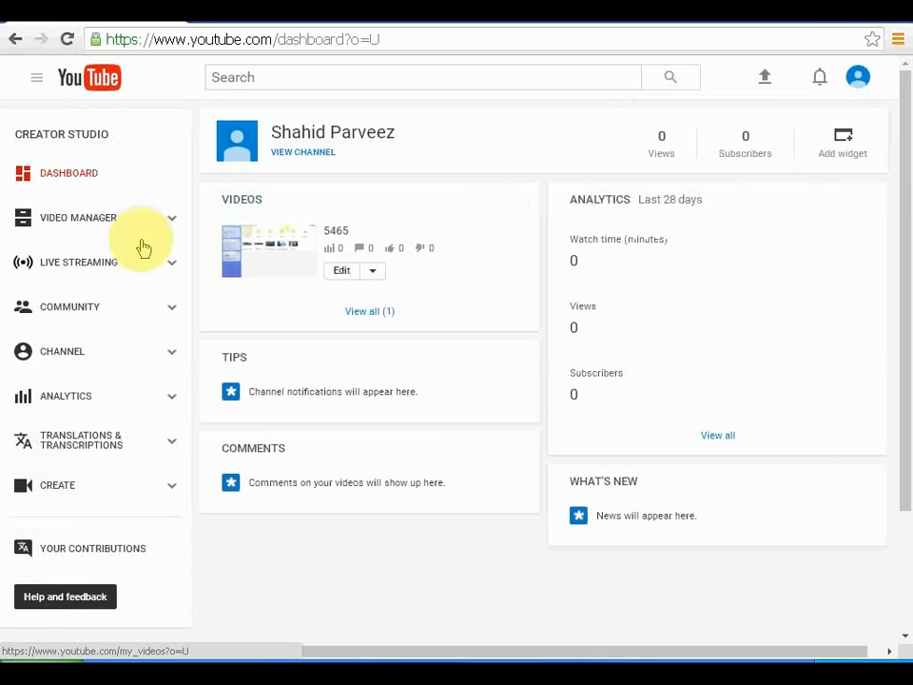
Step: Enable Monetization under Status and features, start setup, and reload the stalled page
left_click(161, 359)
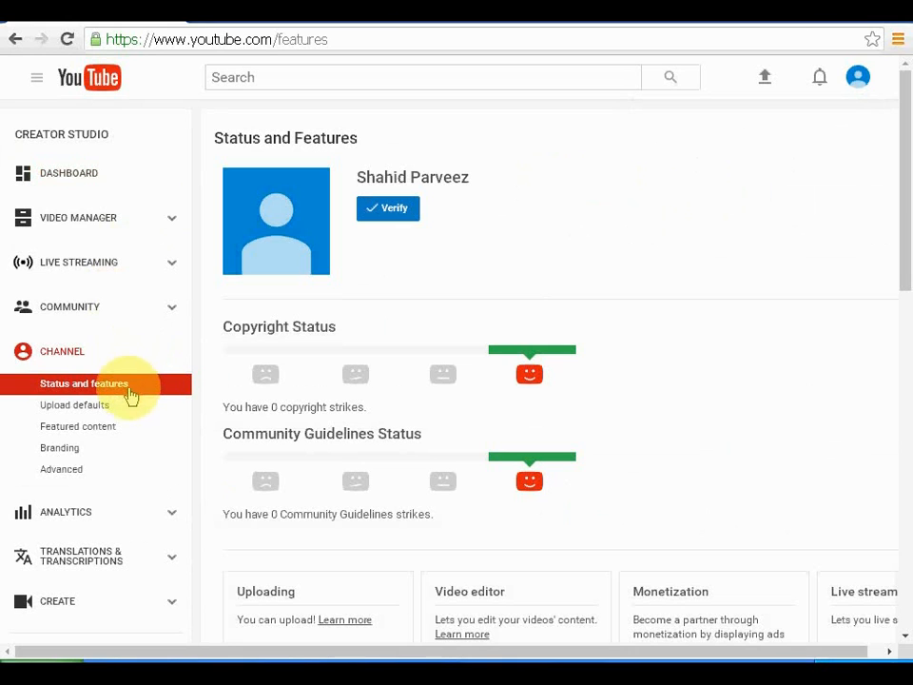
scroll(515, 478, "down", 2)
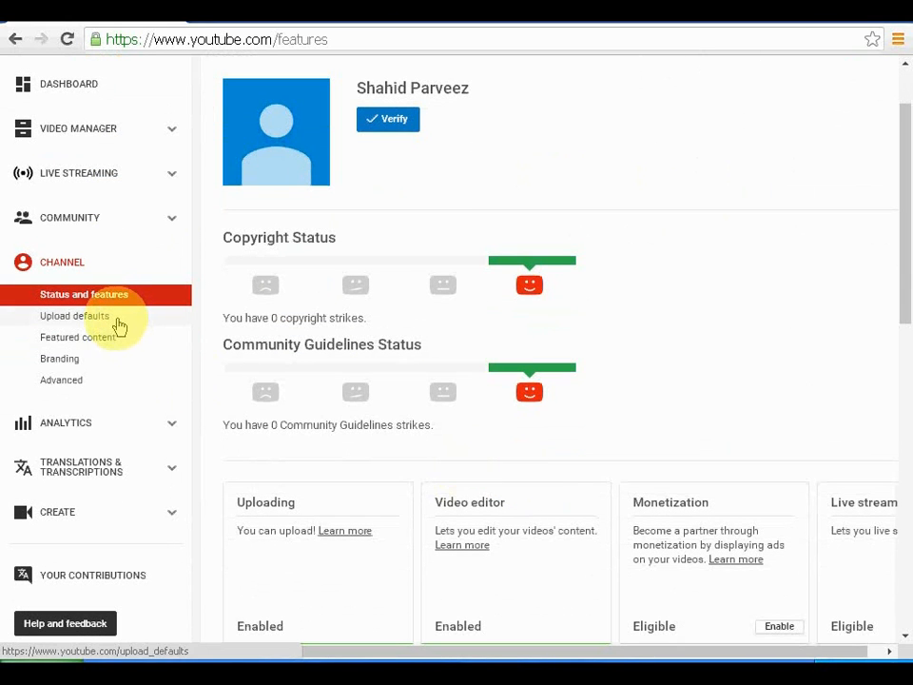
scroll(114, 344, "down", 2)
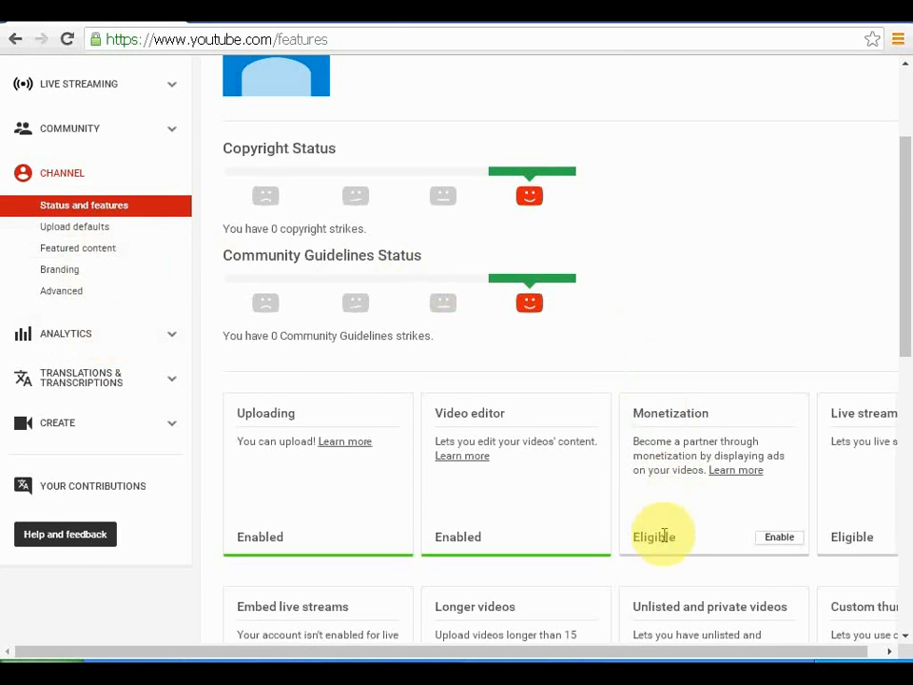
left_click(785, 544)
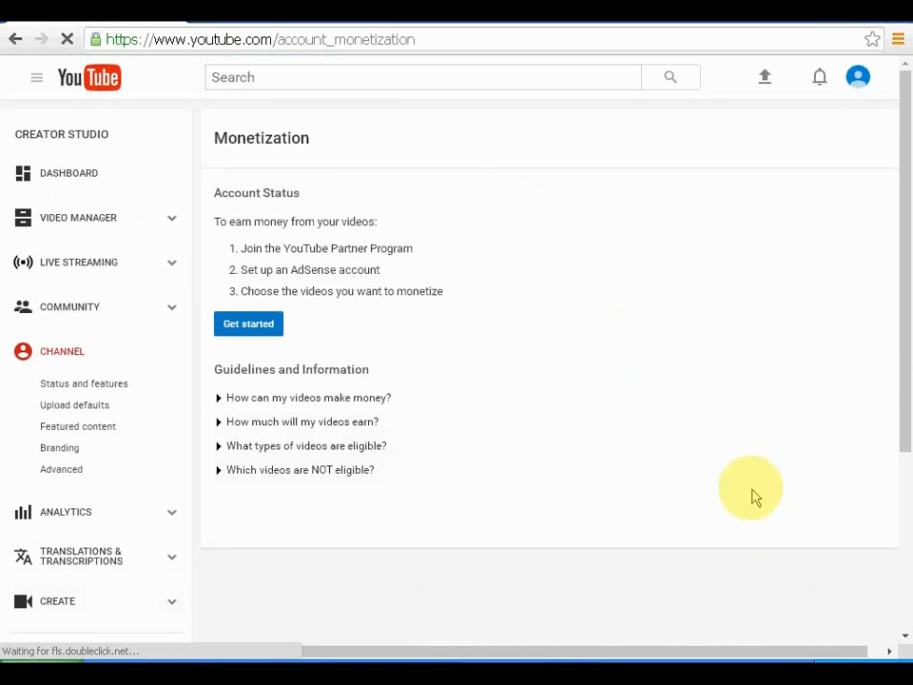
left_click(238, 340)
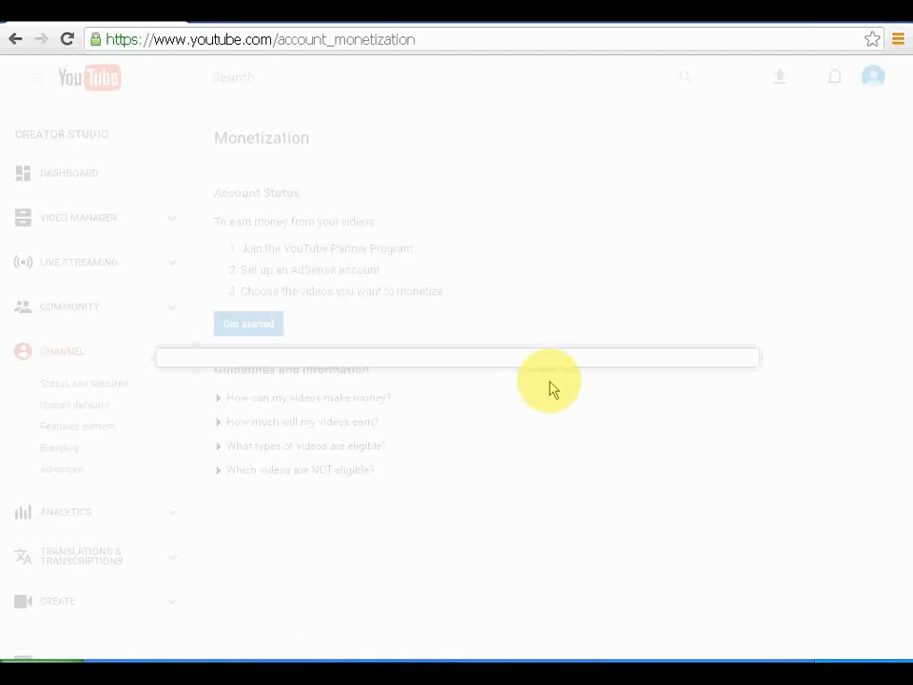
left_click(66, 39)
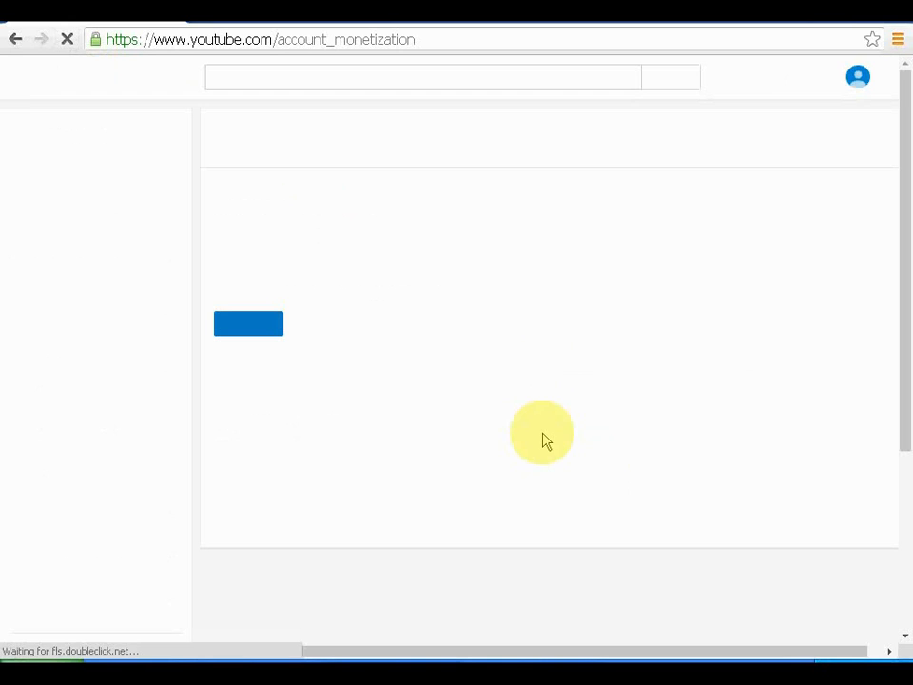
Step: Tick all three YouTube Partner Program agreement checkboxes and accept the terms
left_click(278, 338)
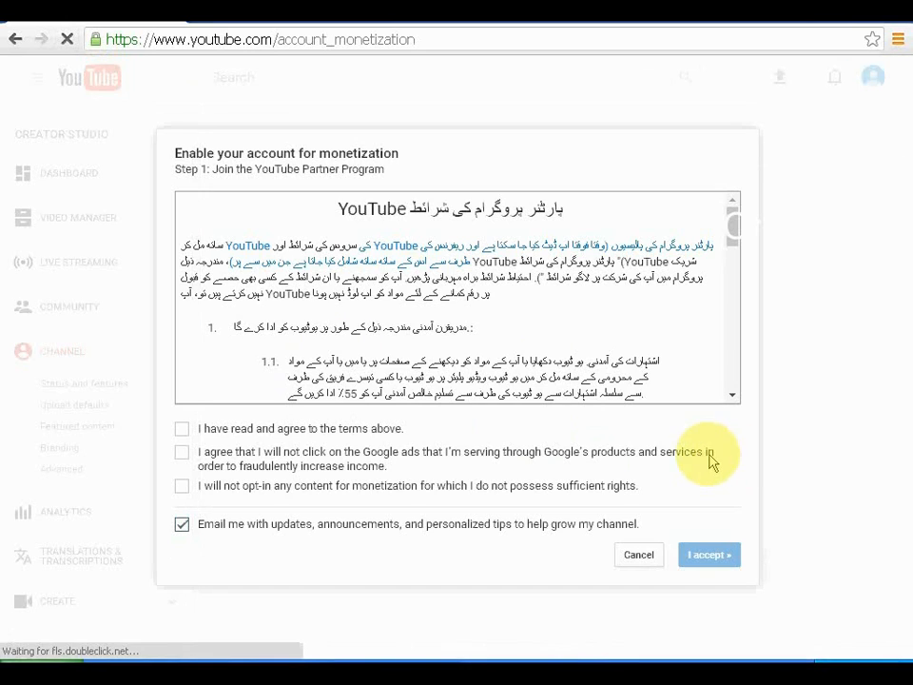
scroll(581, 271, "down", 10)
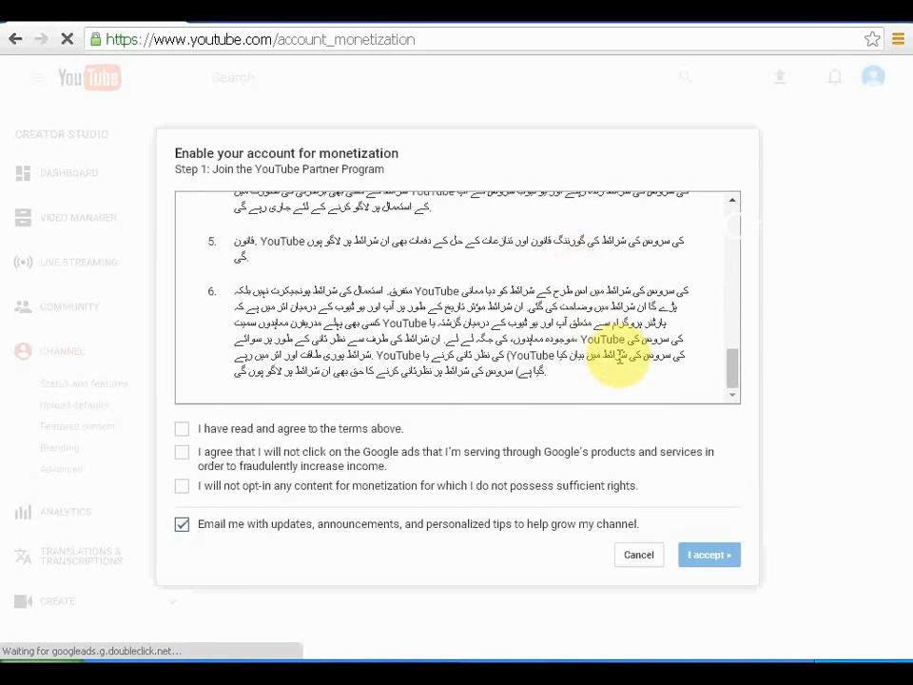
left_click(182, 429)
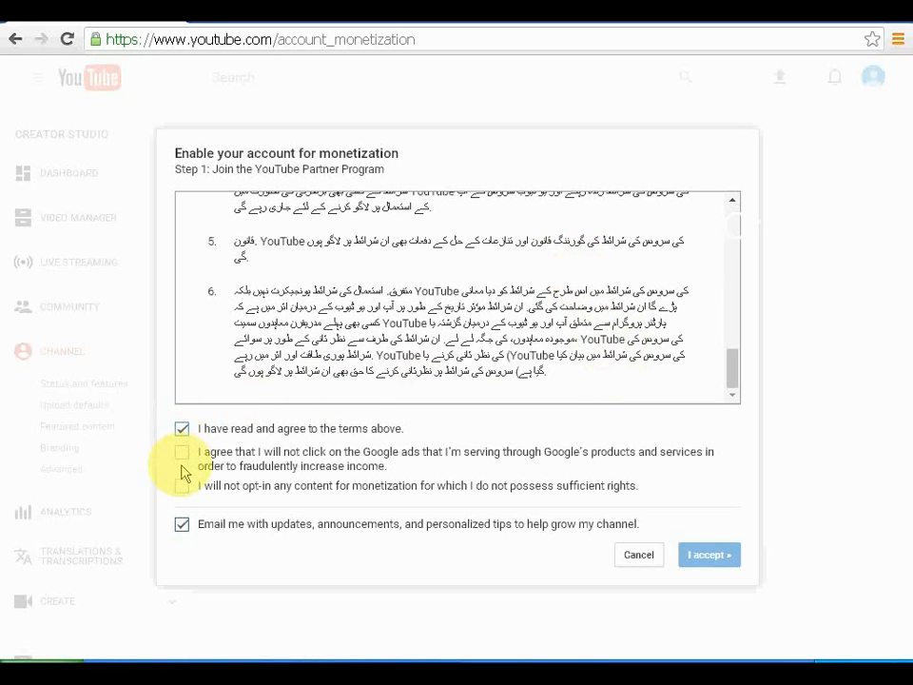
left_click(181, 452)
left_click(181, 486)
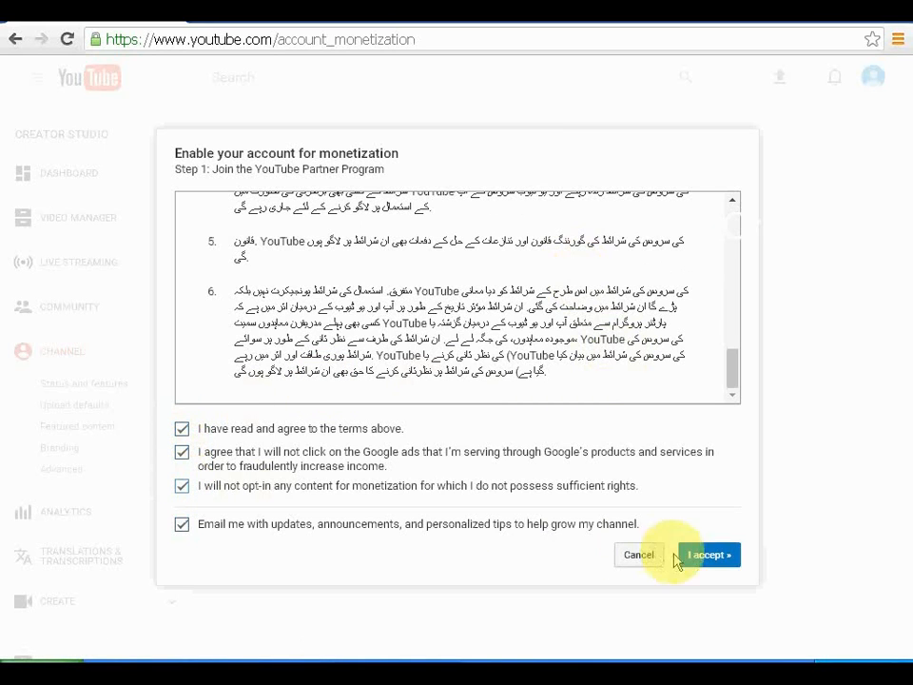
left_click(718, 561)
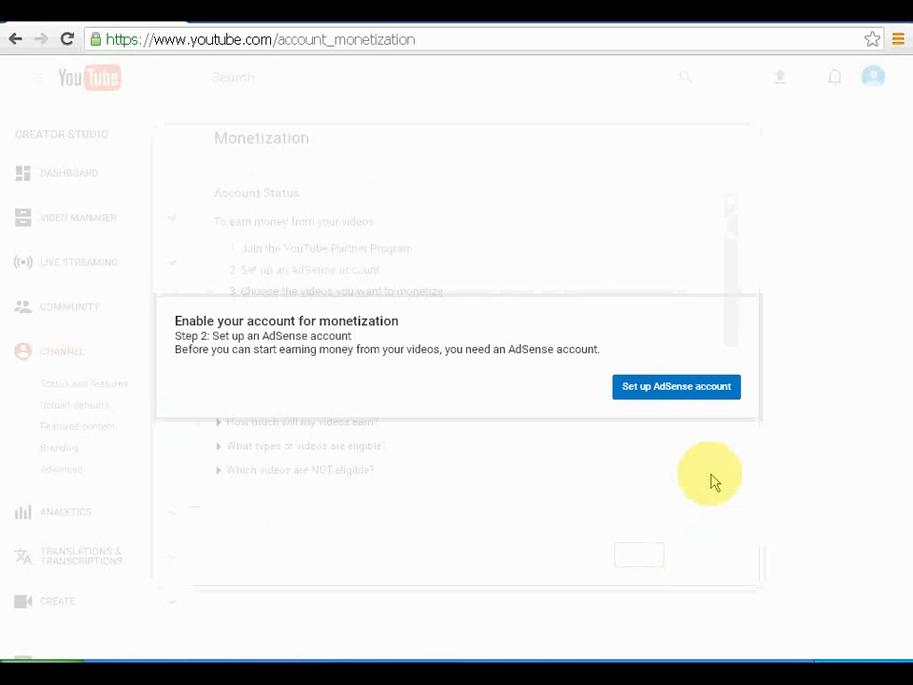
Step: Choose 'Set up AdSense account' in the Step 2 dialog
left_click(675, 398)
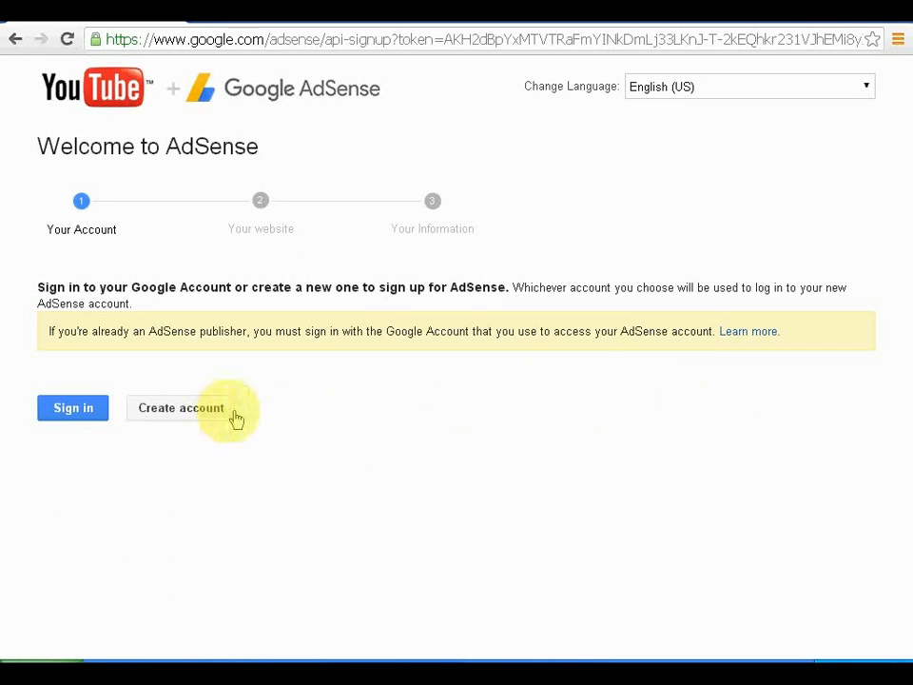
Step: Sign in to AdSense with the Google account and save the channel URL as the website
left_click(79, 413)
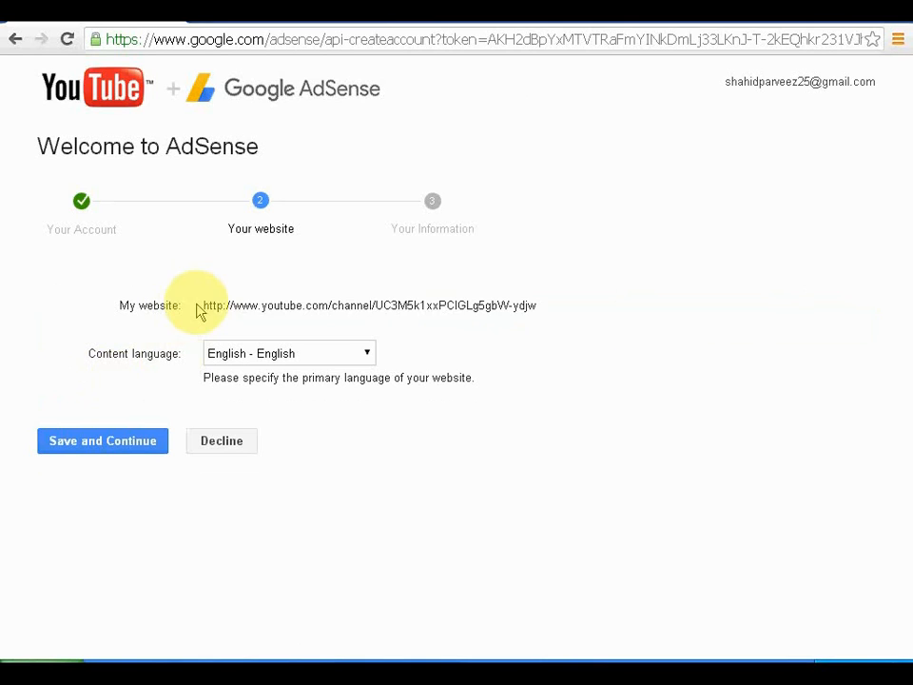
left_click_drag(201, 306, 541, 311)
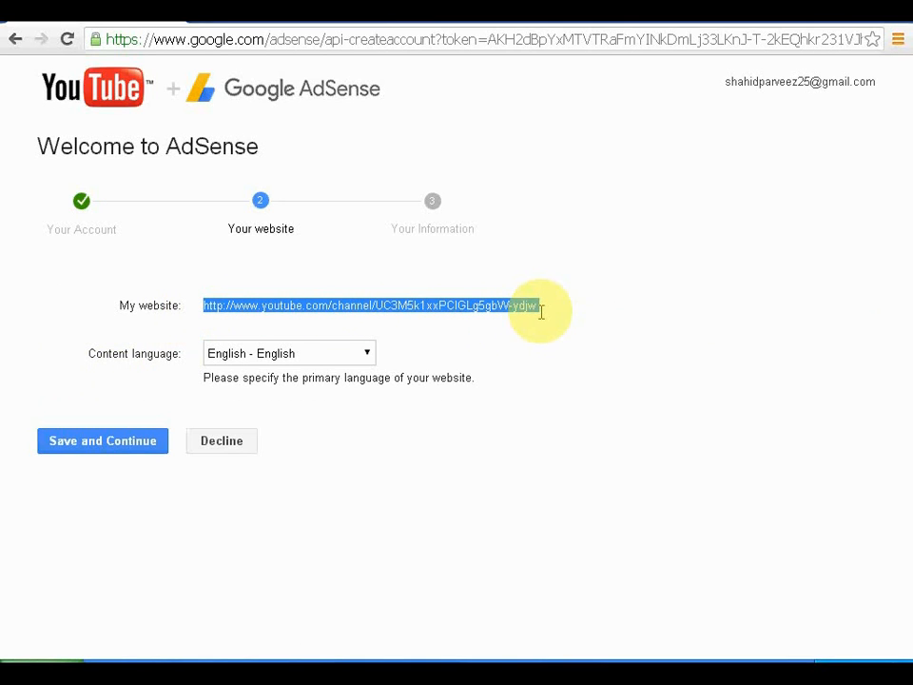
left_click(113, 443)
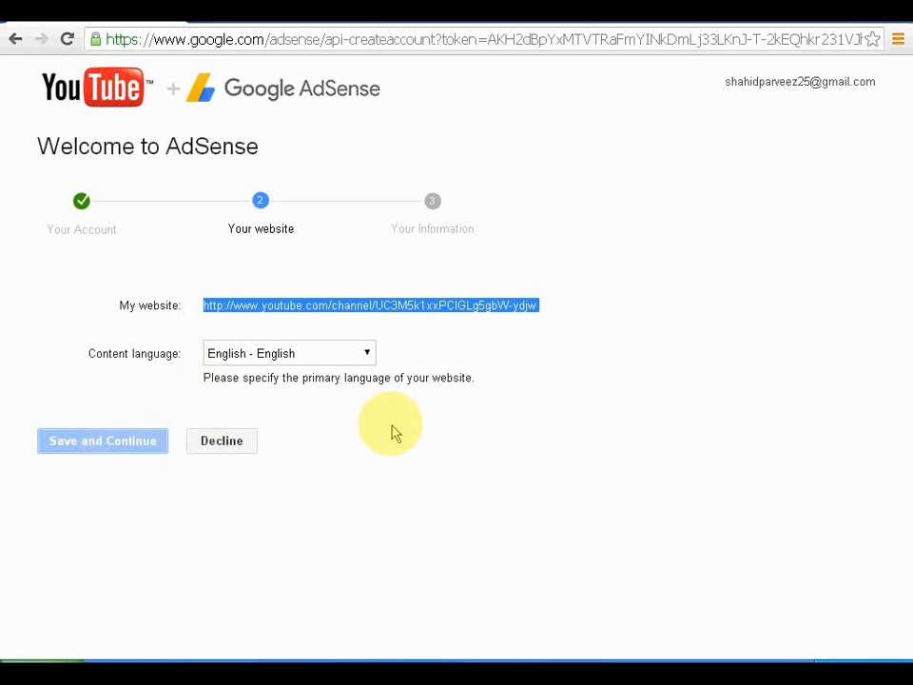
left_click(92, 444)
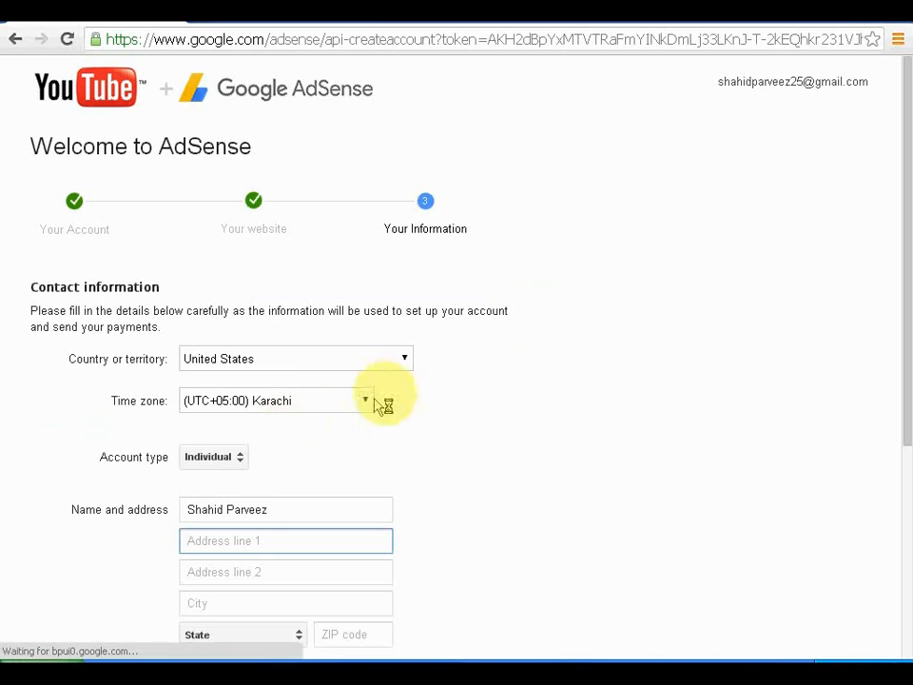
Step: Set the country to Pakistan and keep Individual as the account type
left_click(400, 360)
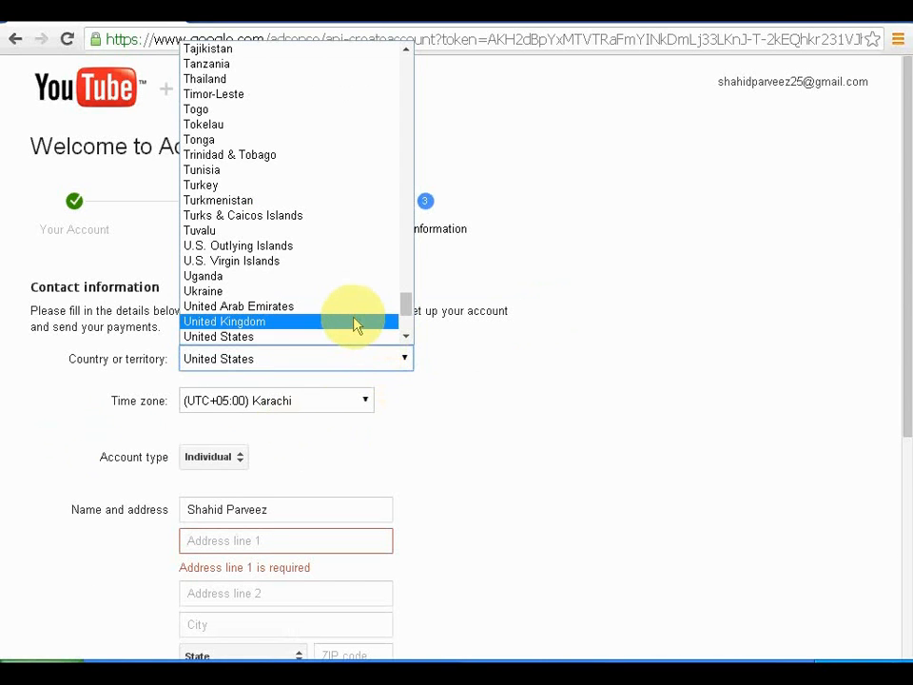
type("p")
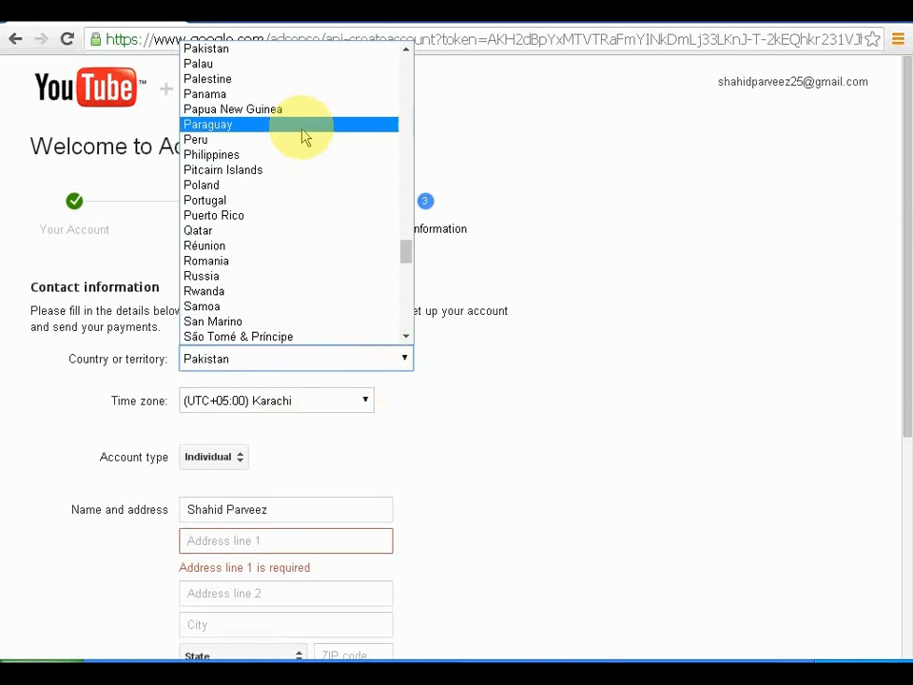
left_click(296, 57)
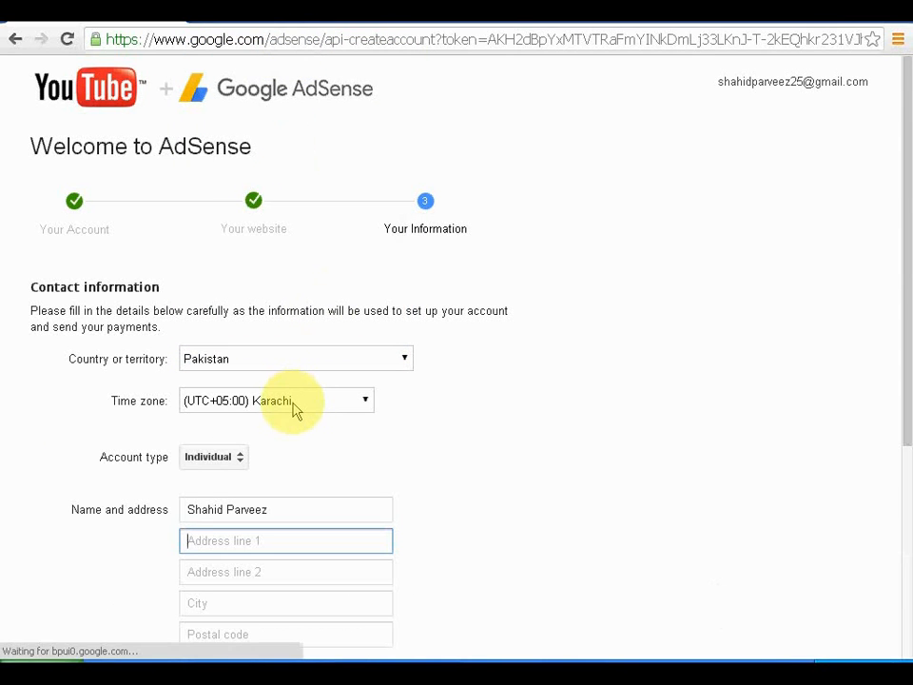
left_click(237, 458)
left_click(257, 467)
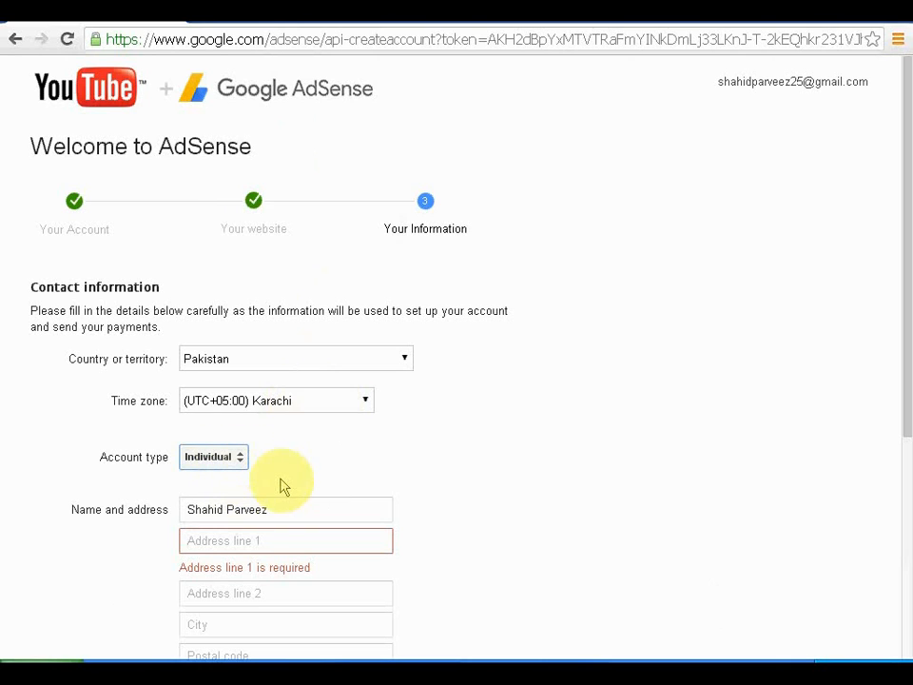
Step: Enter the payee's street address in Address line 1
left_click(251, 539)
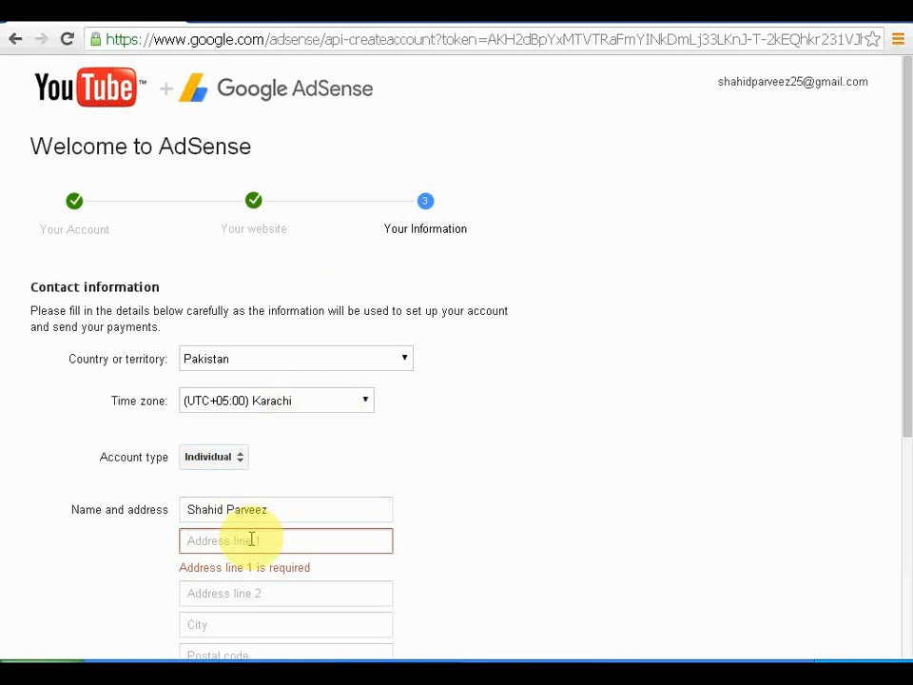
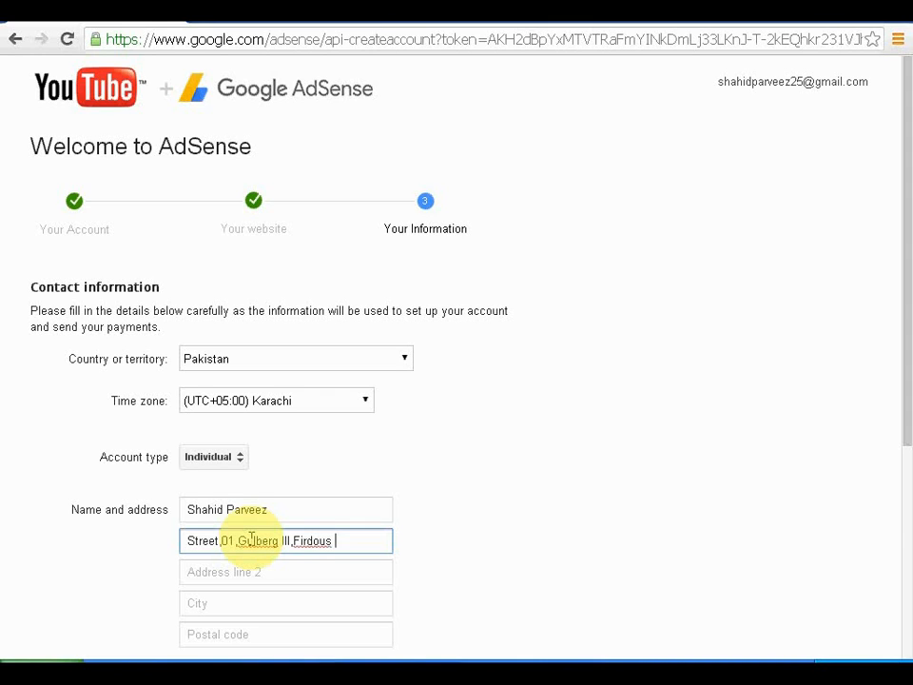
Step: Fill in the City and Postal code fields of the payee's address
left_click(240, 571)
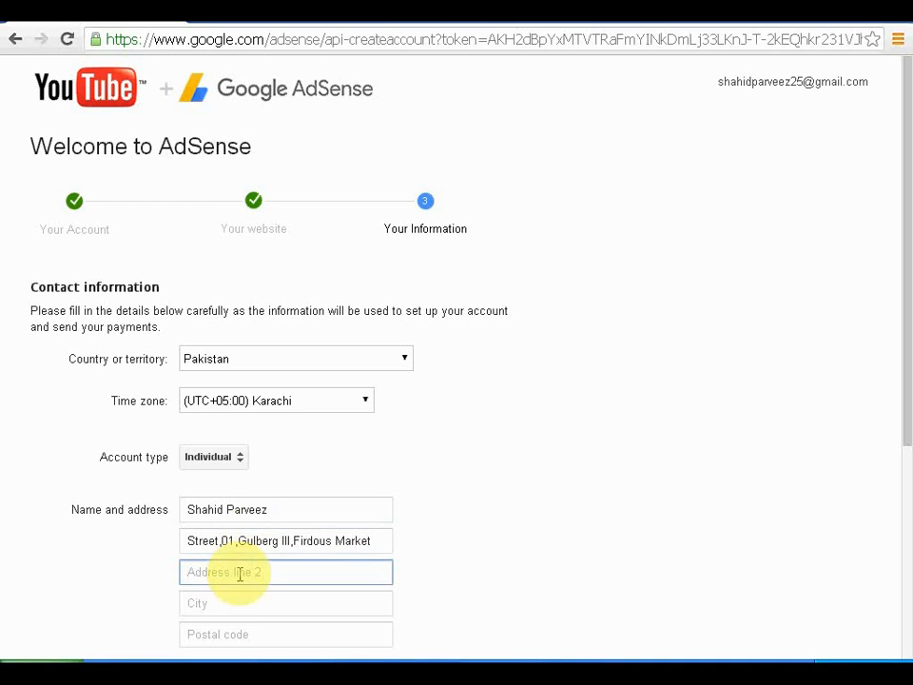
left_click(231, 599)
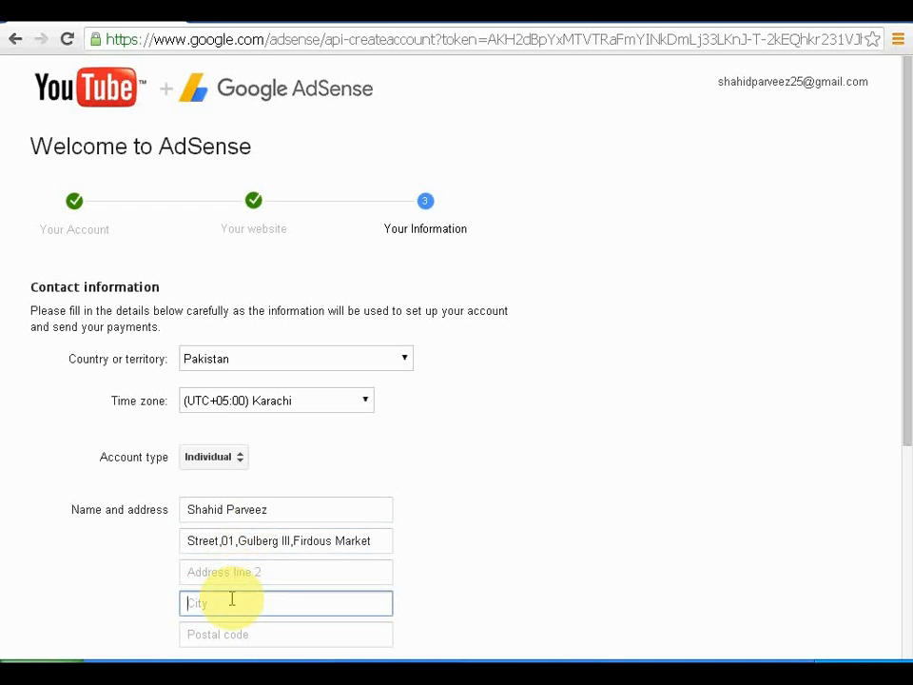
type("Lahore")
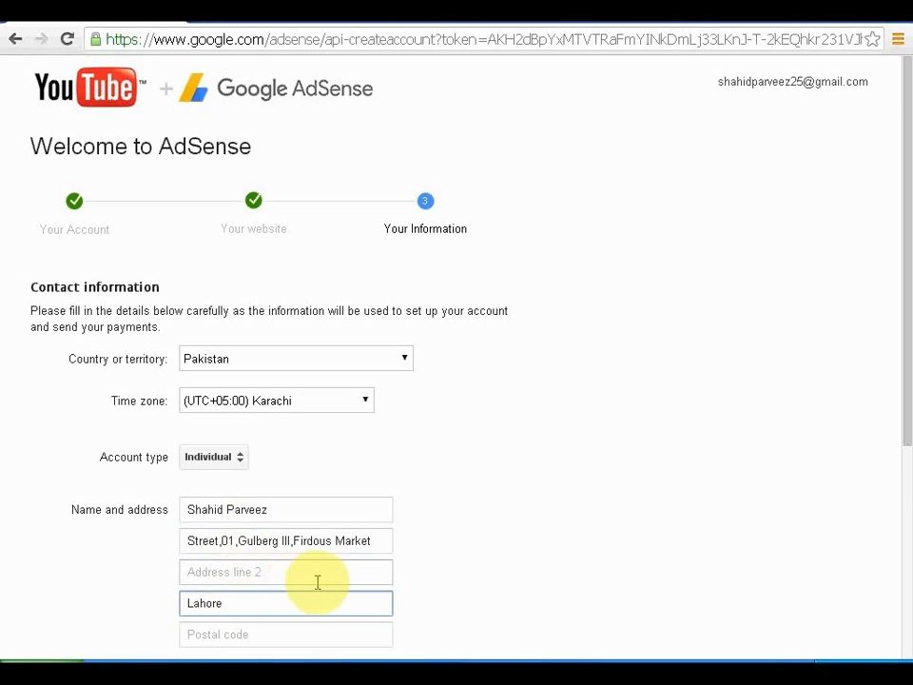
scroll(317, 583, "down", 1)
left_click(295, 544)
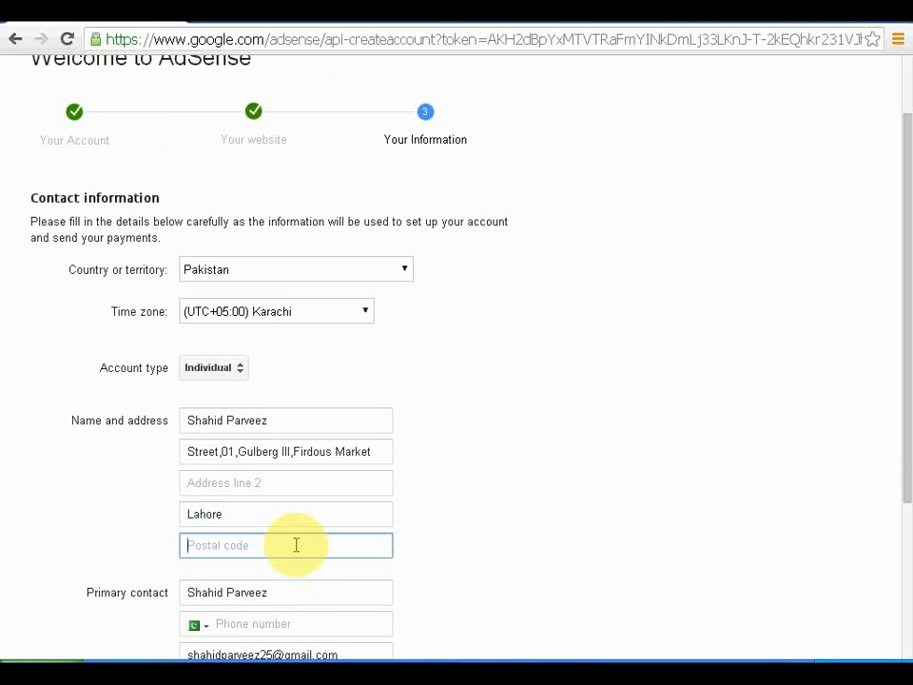
type("54000")
scroll(407, 567, "down", 1)
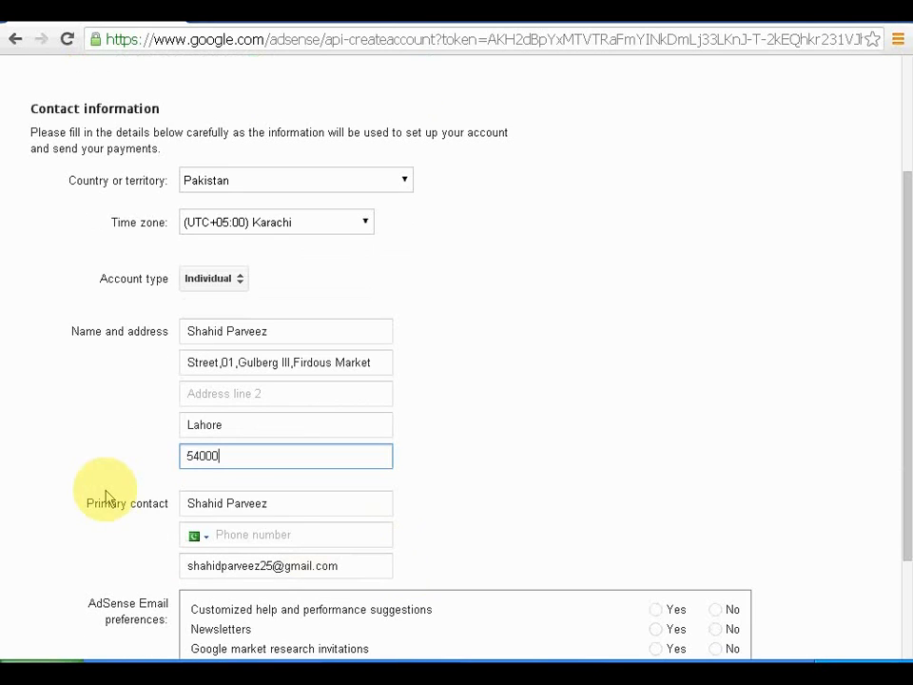
Step: Enter the primary contact's phone number with Pakistan's +92 dialling code
left_click(268, 503)
left_click_drag(267, 503, 159, 503)
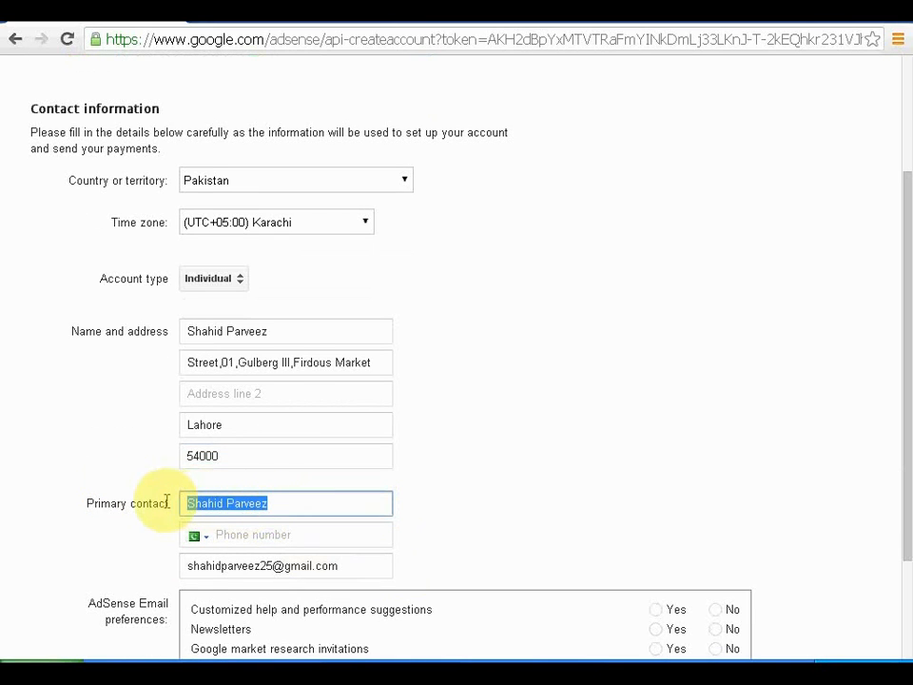
left_click_drag(273, 332, 146, 319)
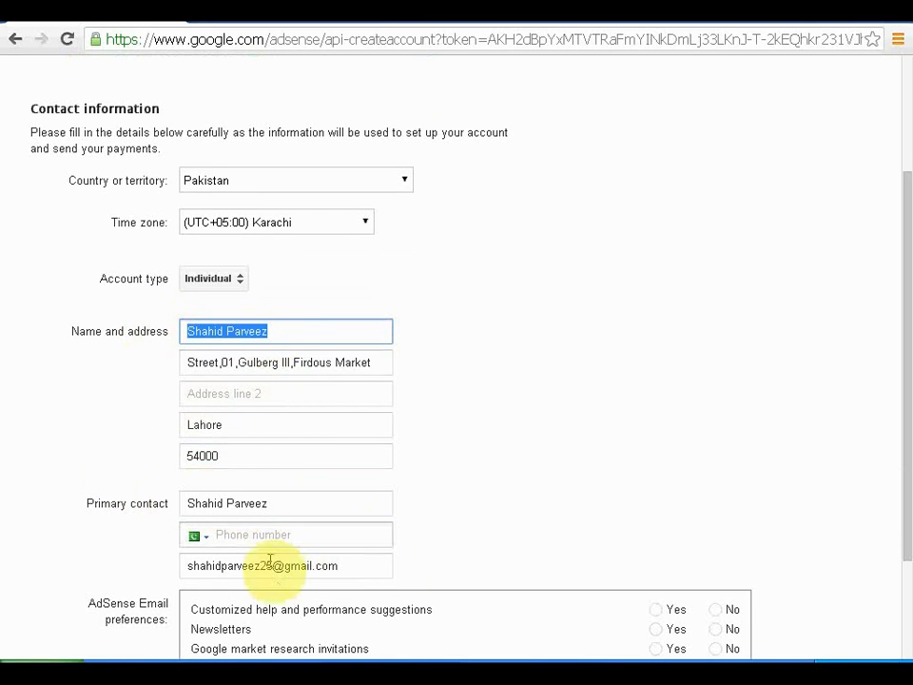
left_click(256, 533)
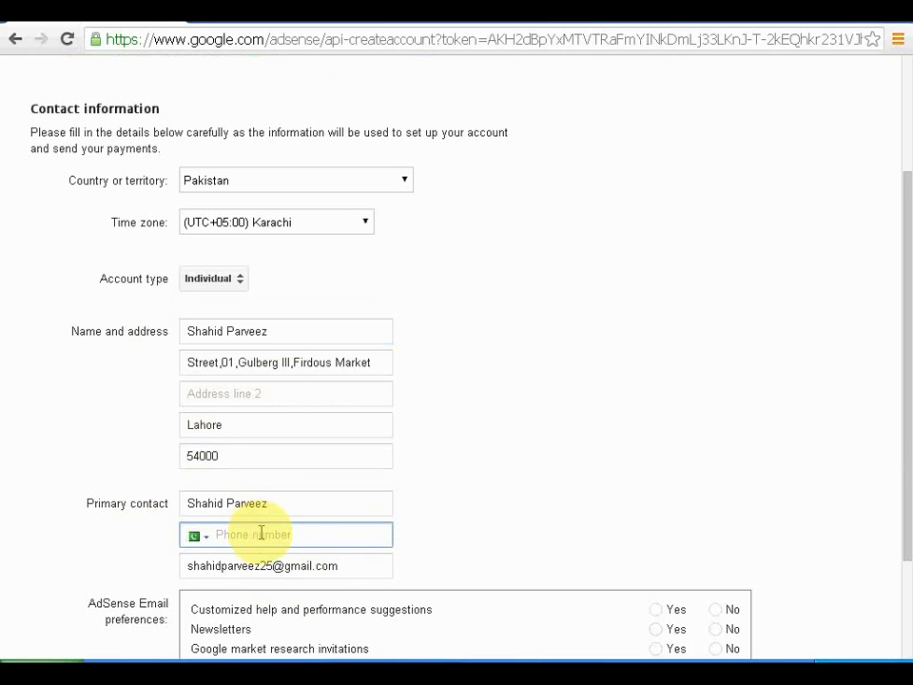
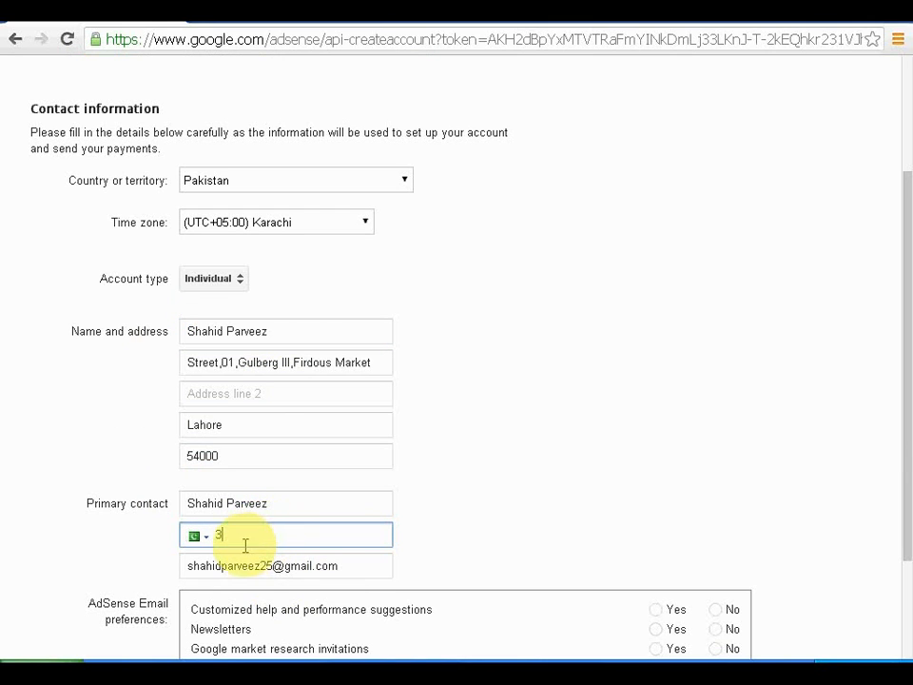
left_click_drag(239, 538, 203, 542)
left_click(204, 541)
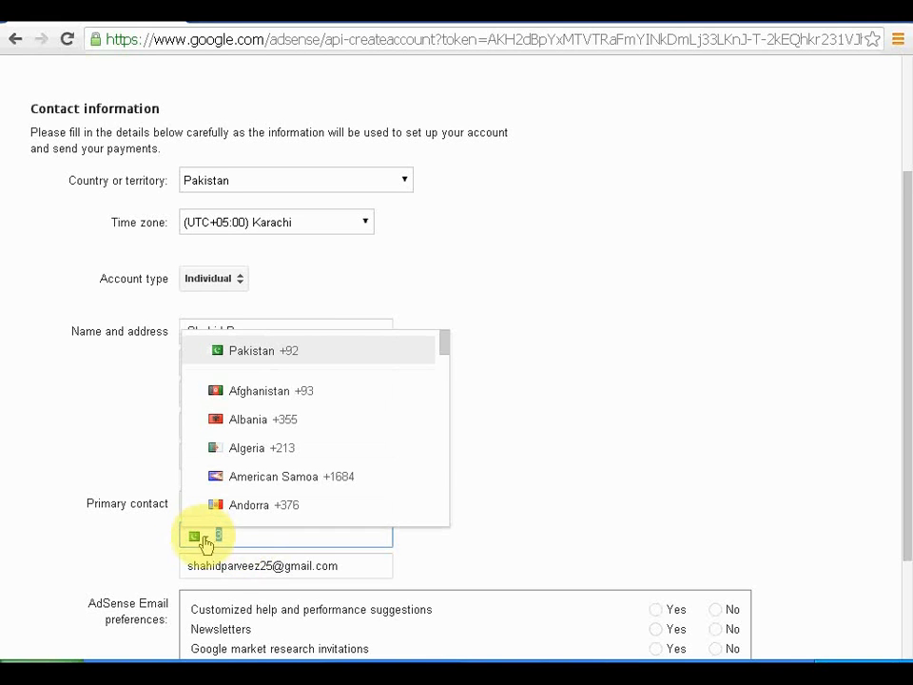
left_click(330, 350)
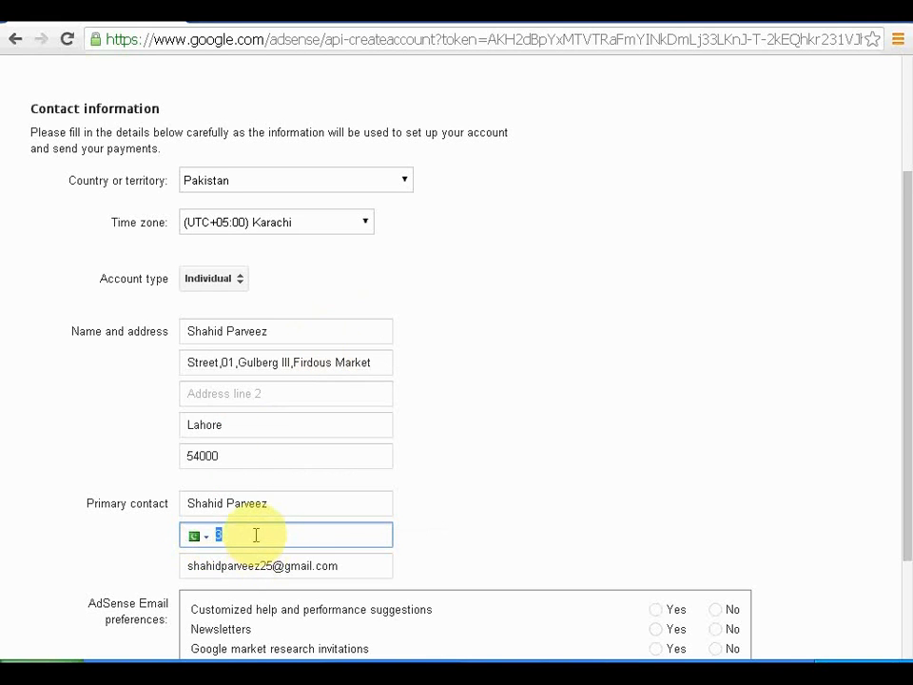
left_click(261, 534)
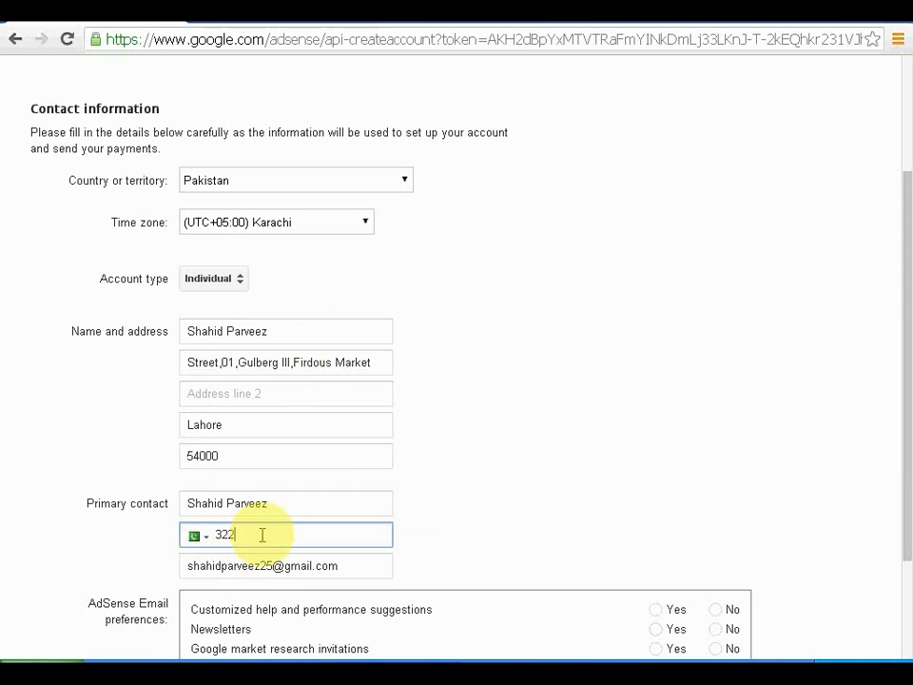
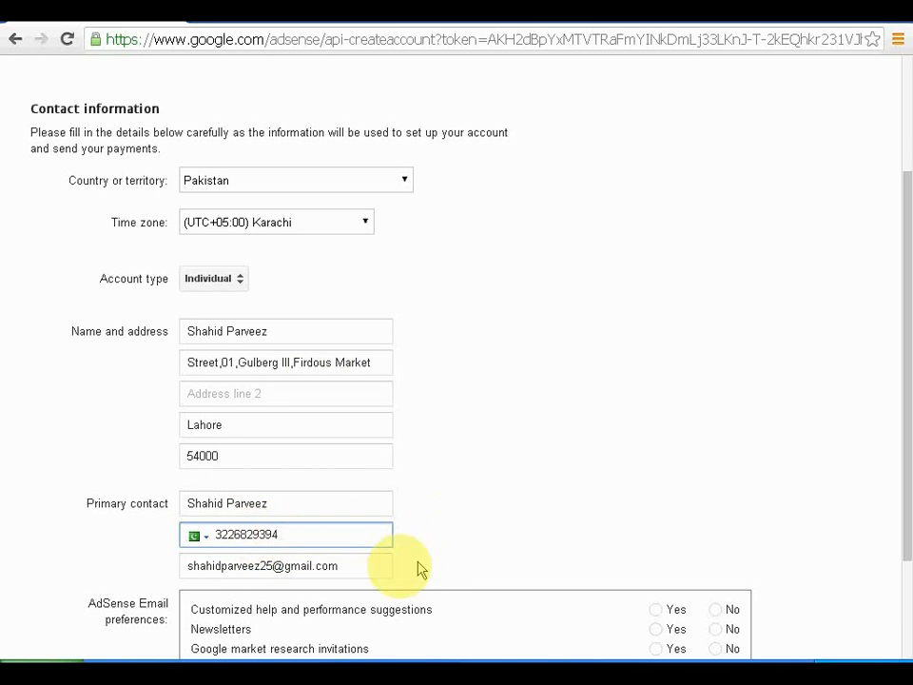
left_click_drag(329, 568, 160, 549)
Step: Set AdSense newsletters, market research, special offers and Google product emails to Yes, then submit the application
left_click(540, 526)
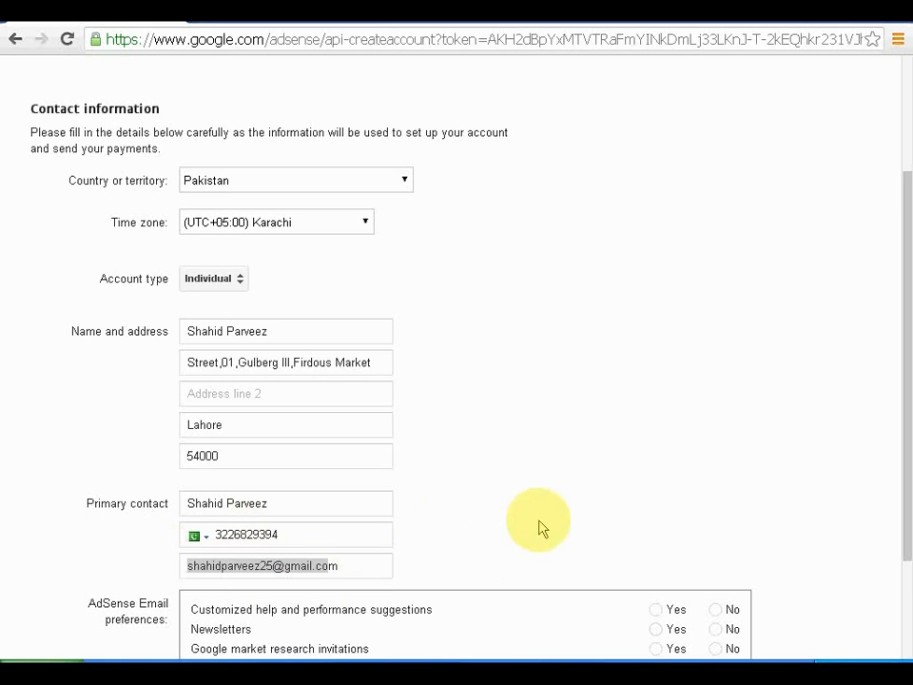
scroll(540, 526, "down", 2)
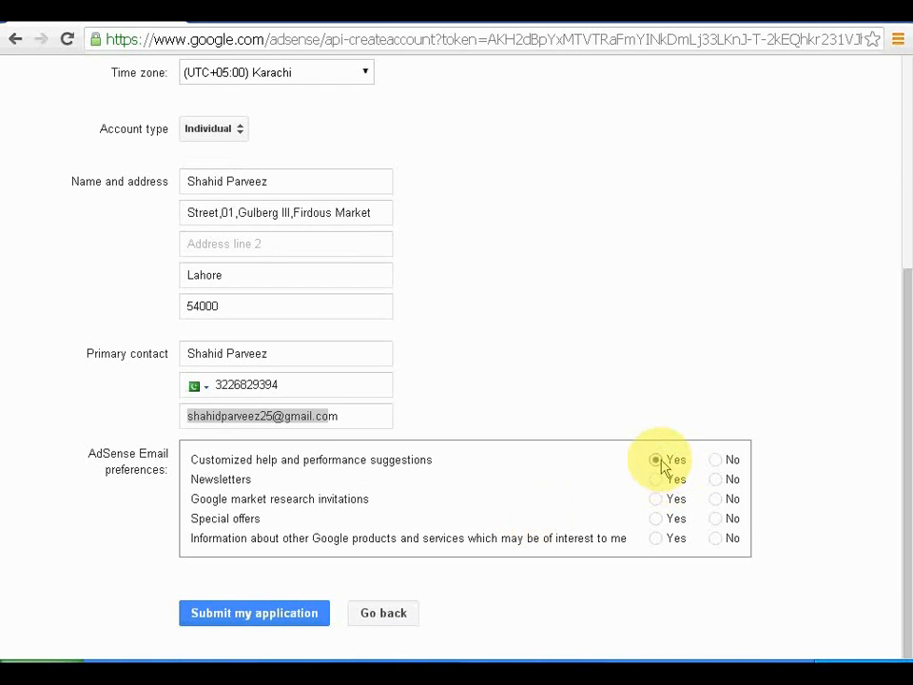
left_click(656, 479)
left_click(656, 498)
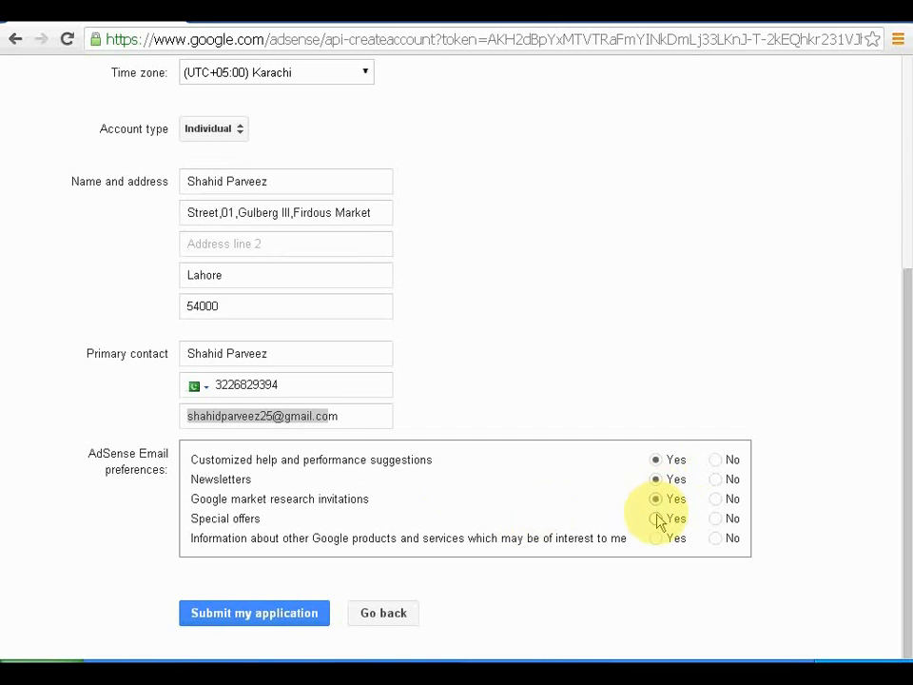
left_click(656, 518)
left_click(657, 539)
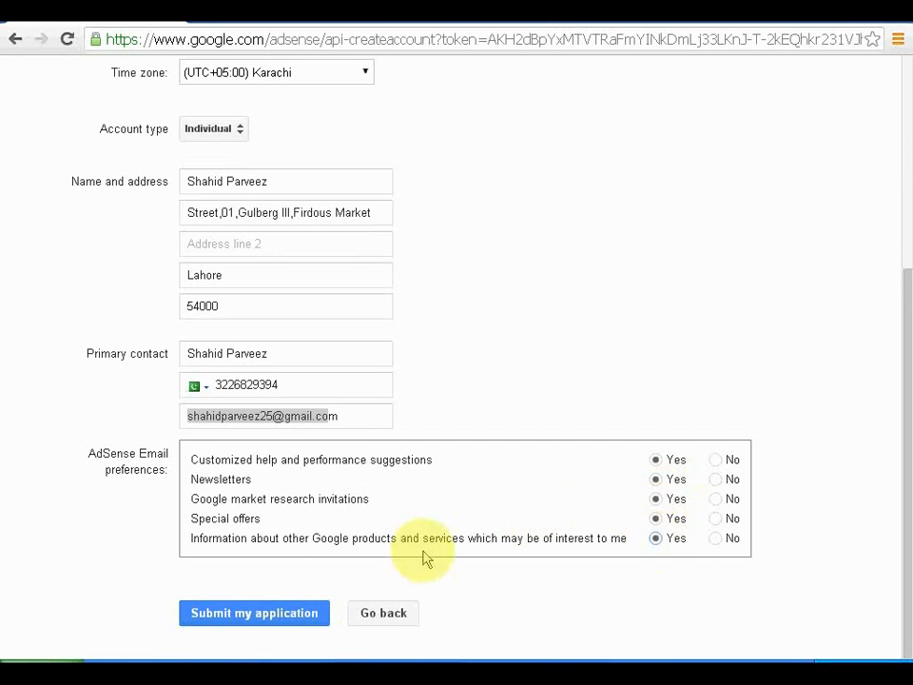
left_click(276, 613)
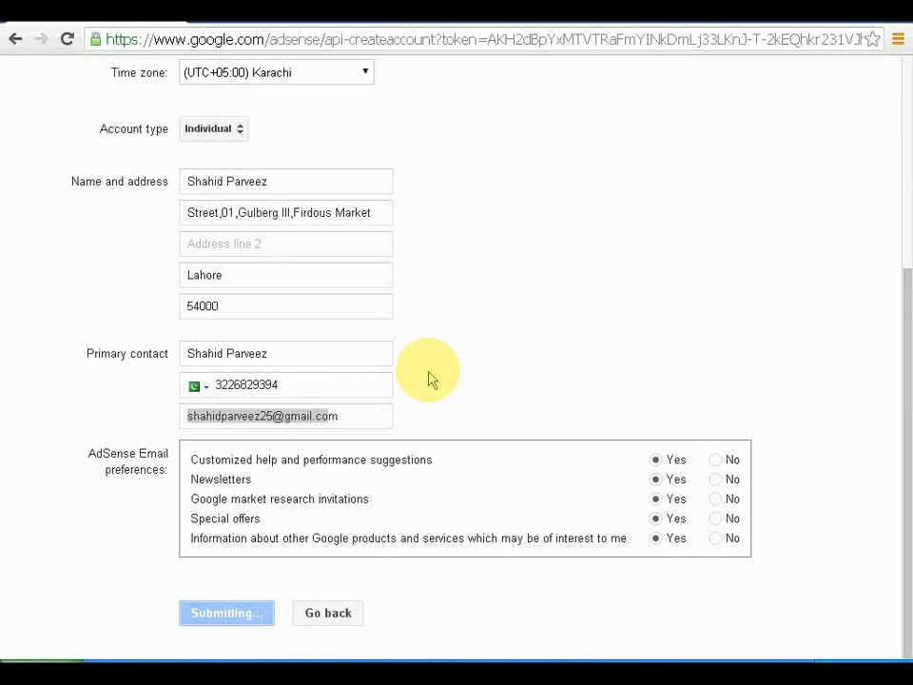